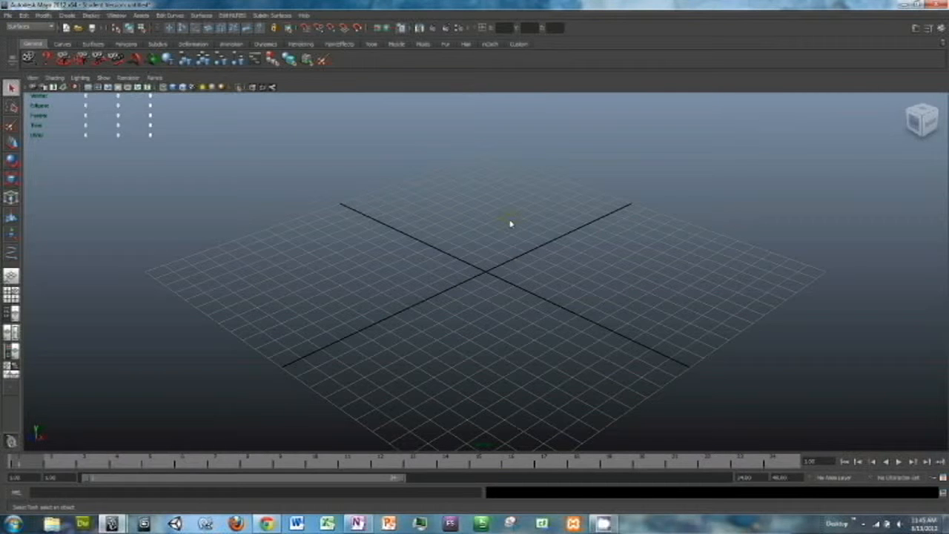
# Examine the empty perspective grid from different angles and distances, and restore the home view
pyautogui.scroll(-2, 488, 276)
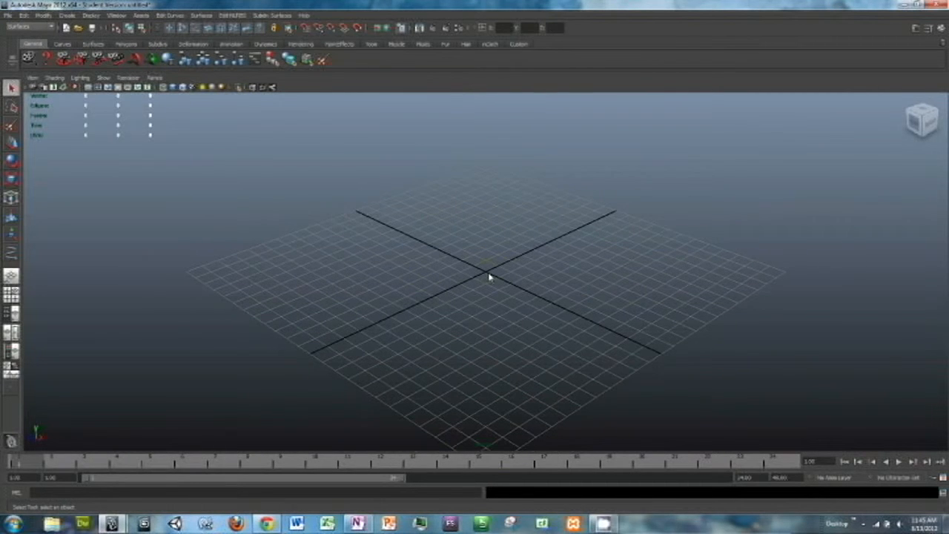
pyautogui.scroll(-2, 496, 273)
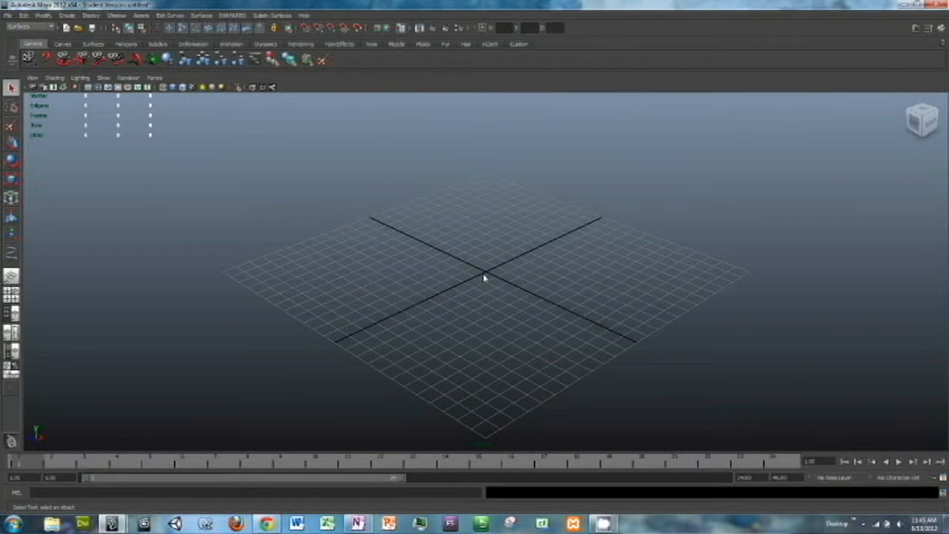
pyautogui.keyDown('alt'); pyautogui.moveTo(494, 277); pyautogui.dragTo(465, 312); pyautogui.keyUp('alt')
pyautogui.scroll(2, 465, 312)
pyautogui.click(447, 290)
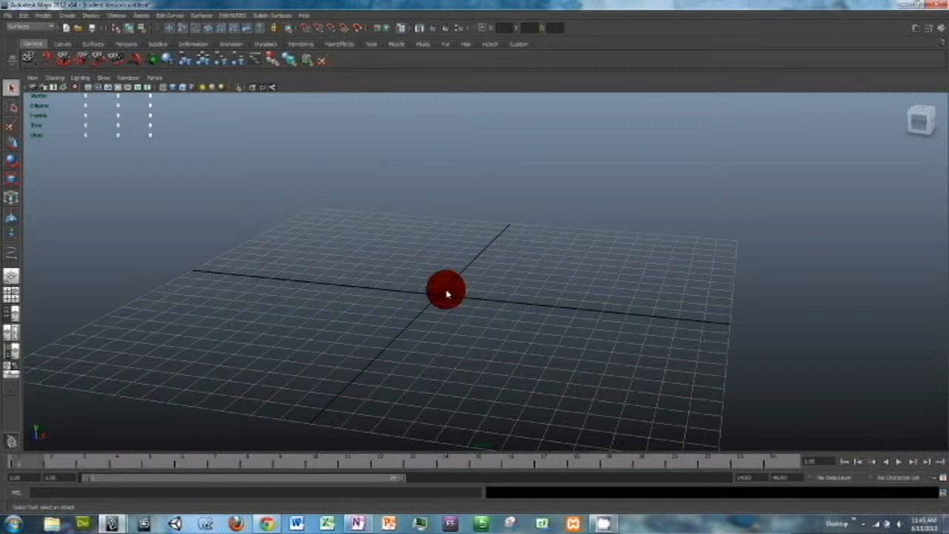
pyautogui.scroll(-2, 454, 297)
pyautogui.keyDown('alt'); pyautogui.moveTo(455, 297); pyautogui.dragTo(438, 282); pyautogui.keyUp('alt')
pyautogui.keyDown('alt'); pyautogui.moveTo(612, 284); pyautogui.dragTo(572, 296); pyautogui.keyUp('alt')
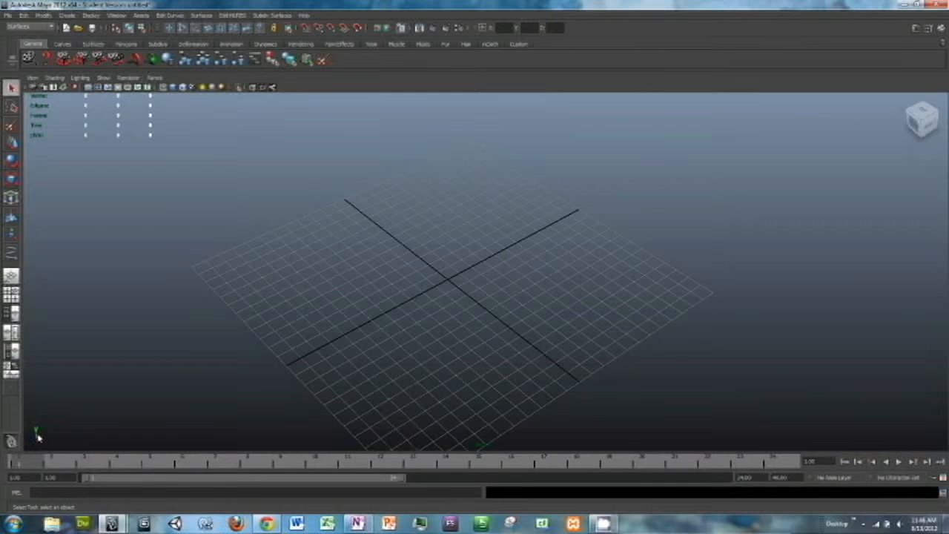
pyautogui.keyDown('alt'); pyautogui.moveTo(322, 342); pyautogui.dragTo(403, 303); pyautogui.keyUp('alt')
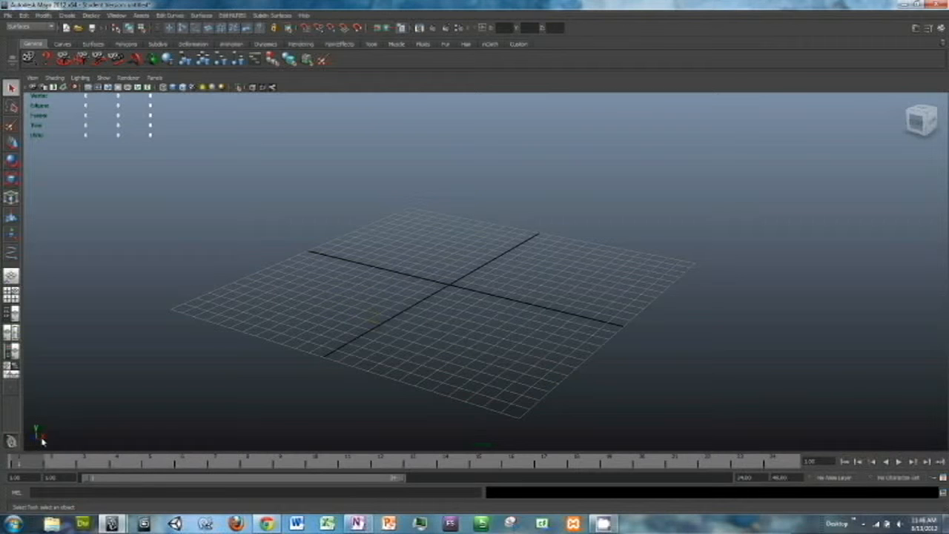
pyautogui.moveTo(538, 252)
pyautogui.keyDown('alt'); pyautogui.mouseDown()
pyautogui.moveTo(589, 265)
pyautogui.moveTo(760, 236)
pyautogui.moveTo(362, 314)
pyautogui.moveTo(794, 181)
pyautogui.mouseUp(); pyautogui.keyUp('alt')
pyautogui.keyDown('alt'); pyautogui.moveTo(323, 313); pyautogui.dragTo(631, 312); pyautogui.keyUp('alt')
pyautogui.keyDown('alt'); pyautogui.moveTo(636, 308); pyautogui.dragTo(613, 299, button='middle'); pyautogui.keyUp('alt')
pyautogui.keyDown('alt'); pyautogui.moveTo(613, 299); pyautogui.dragTo(617, 303); pyautogui.keyUp('alt')
pyautogui.scroll(-1, 617, 303)
pyautogui.scroll(-1, 617, 303)
pyautogui.moveTo(706, 176); pyautogui.dragTo(249, 419)
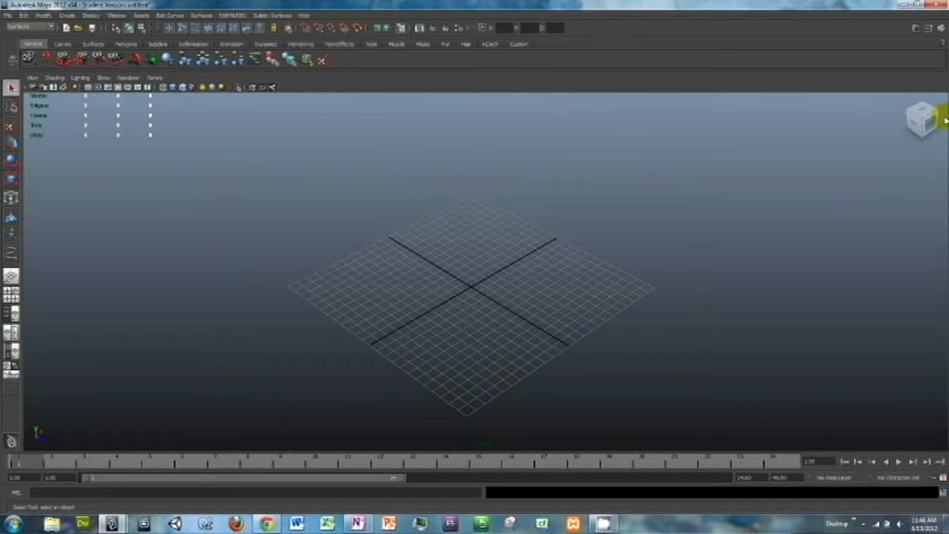
pyautogui.click(898, 104)
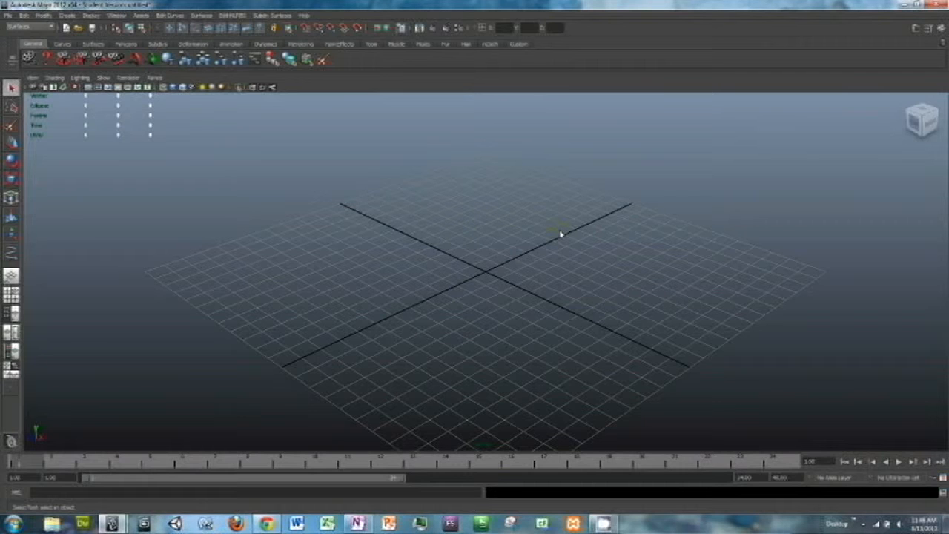
# Orbit, pan and zoom around the perspective grid once more and reset the camera to home
pyautogui.keyDown('alt'); pyautogui.moveTo(719, 207); pyautogui.dragTo(612, 217); pyautogui.keyUp('alt')
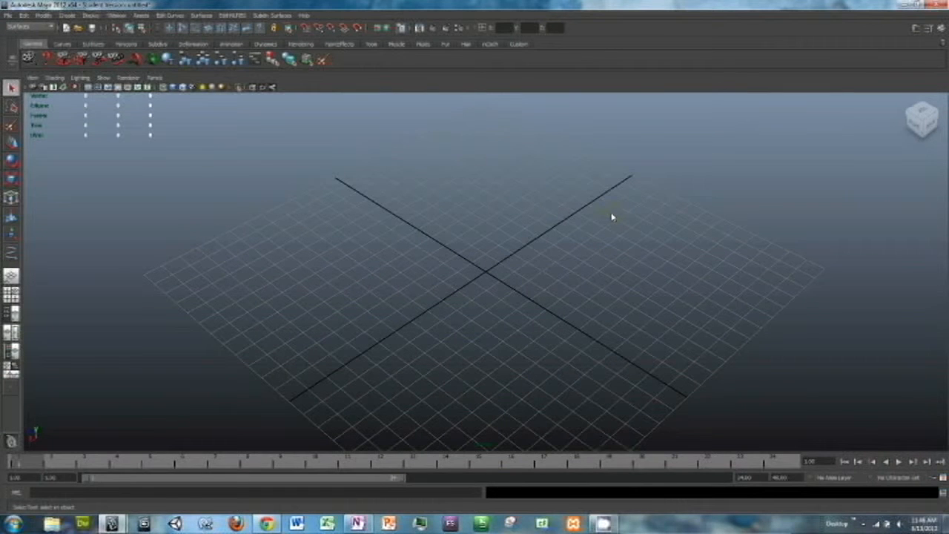
pyautogui.moveTo(615, 208)
pyautogui.keyDown('alt'); pyautogui.mouseDown(button='middle')
pyautogui.moveTo(430, 154)
pyautogui.moveTo(689, 191)
pyautogui.moveTo(585, 170)
pyautogui.moveTo(598, 199)
pyautogui.mouseUp(button='middle'); pyautogui.keyUp('alt')
pyautogui.keyDown('alt'); pyautogui.moveTo(450, 258); pyautogui.dragTo(547, 184, button='right'); pyautogui.keyUp('alt')
pyautogui.keyDown('alt'); pyautogui.moveTo(547, 184); pyautogui.dragTo(546, 184, button='middle'); pyautogui.keyUp('alt')
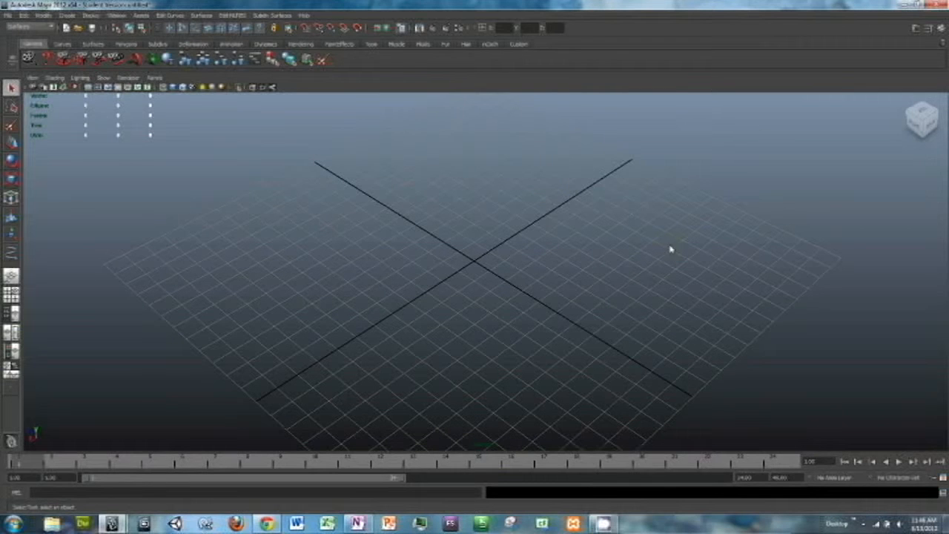
pyautogui.click(906, 104)
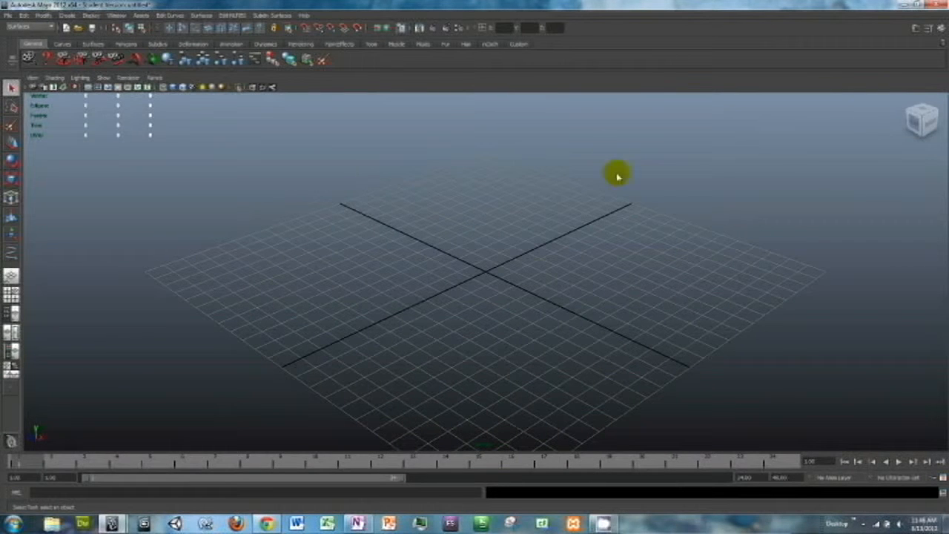
# Look at the grid from the standard ViewCube directions, including the top, and return to the home view
pyautogui.click(916, 117)
pyautogui.click(920, 116)
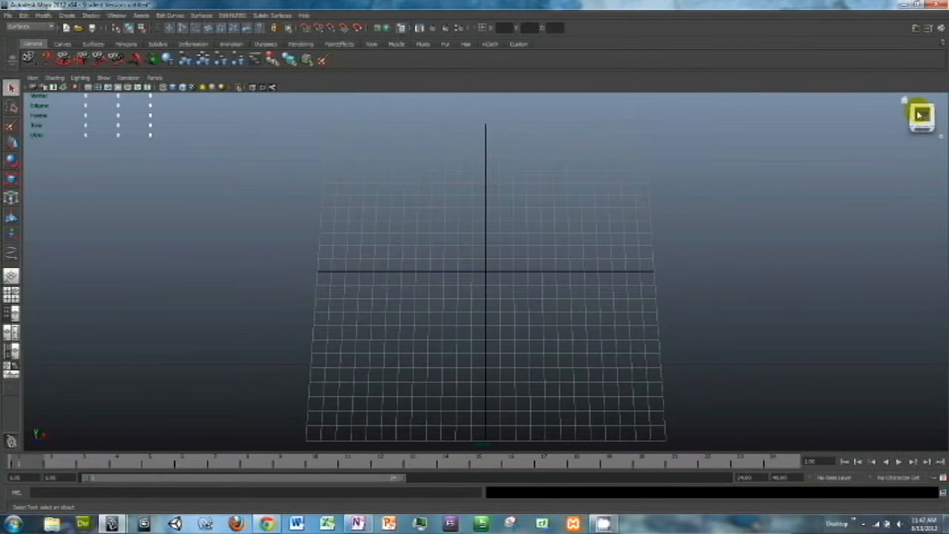
pyautogui.click(910, 123)
pyautogui.click(913, 123)
pyautogui.click(919, 115)
pyautogui.click(942, 105)
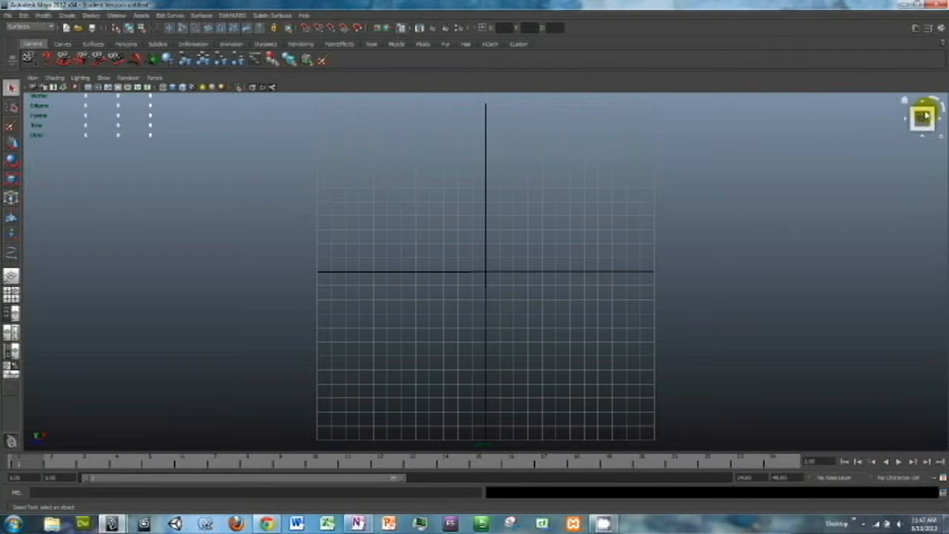
pyautogui.moveTo(928, 115); pyautogui.dragTo(738, 68)
pyautogui.click(900, 135)
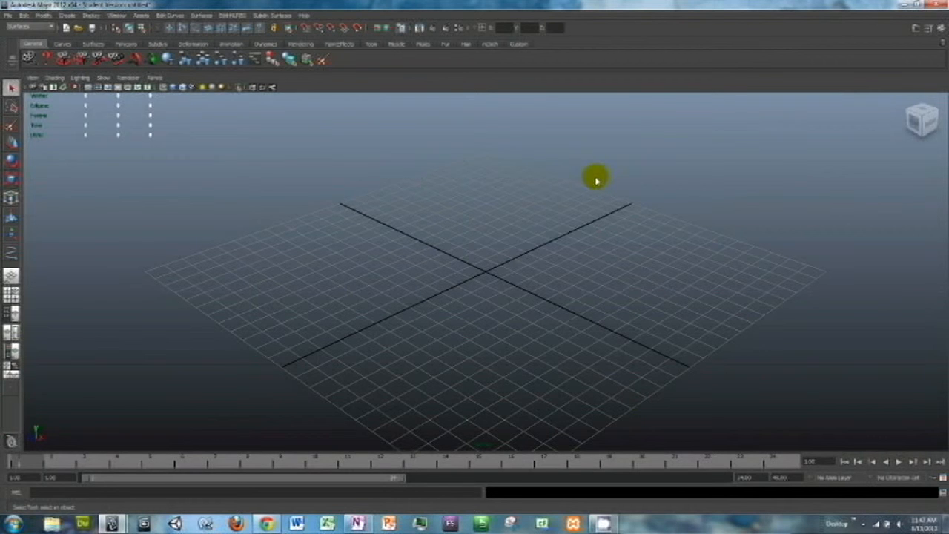
# Show the four-view layout, look at the orthographic views, maximize the front view, and return to the full perspective view
pyautogui.press('space')
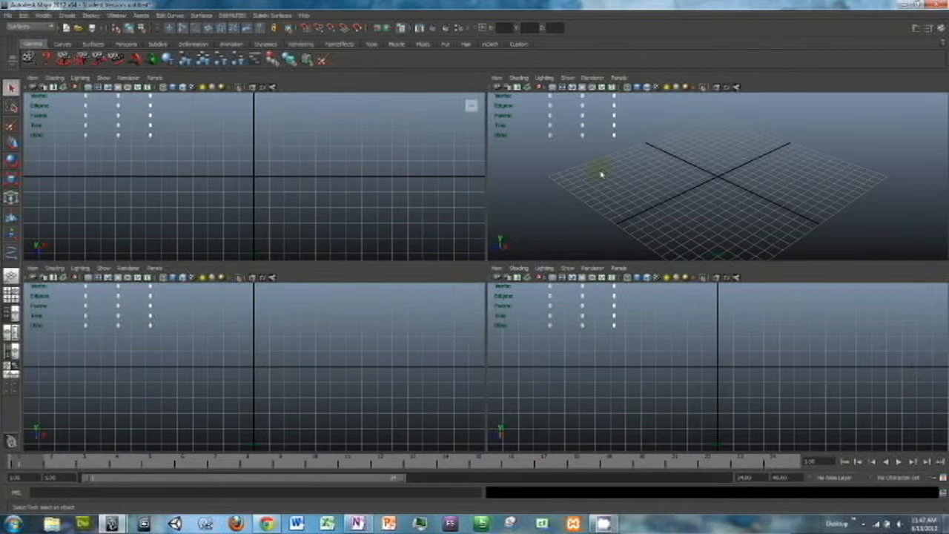
pyautogui.click(368, 330)
pyautogui.click(630, 317)
pyautogui.click(361, 323)
pyautogui.click(550, 319)
pyautogui.click(430, 315)
pyautogui.click(261, 326)
pyautogui.press('space')
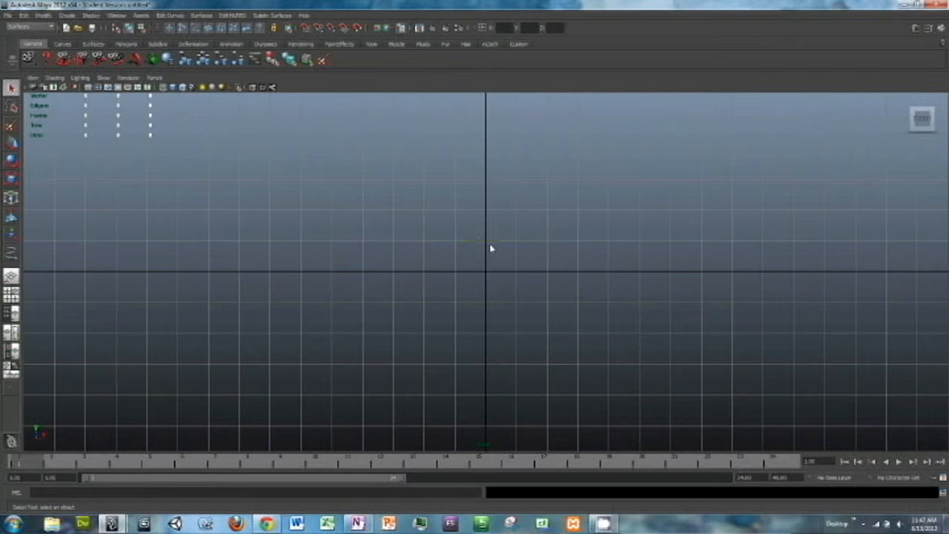
pyautogui.press('space')
pyautogui.press('space')
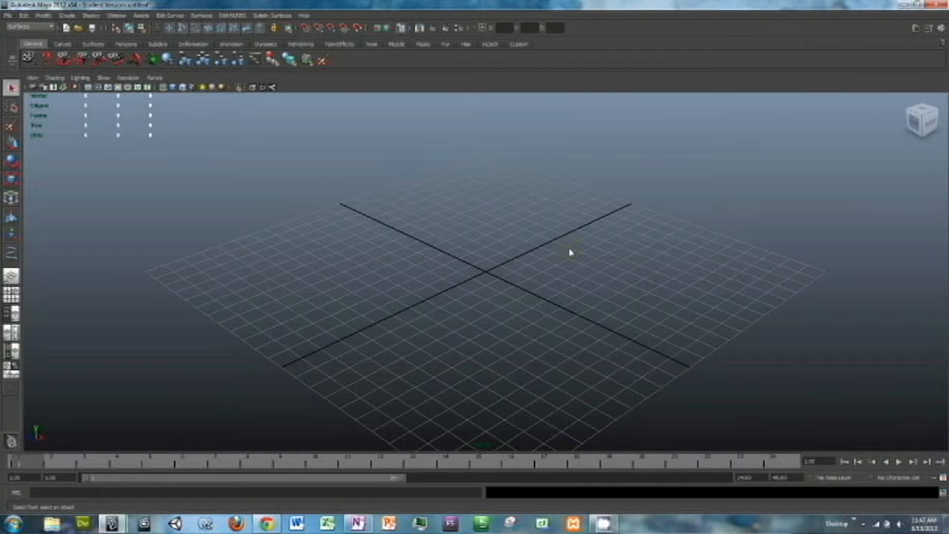
pyautogui.scroll(-2, 569, 252)
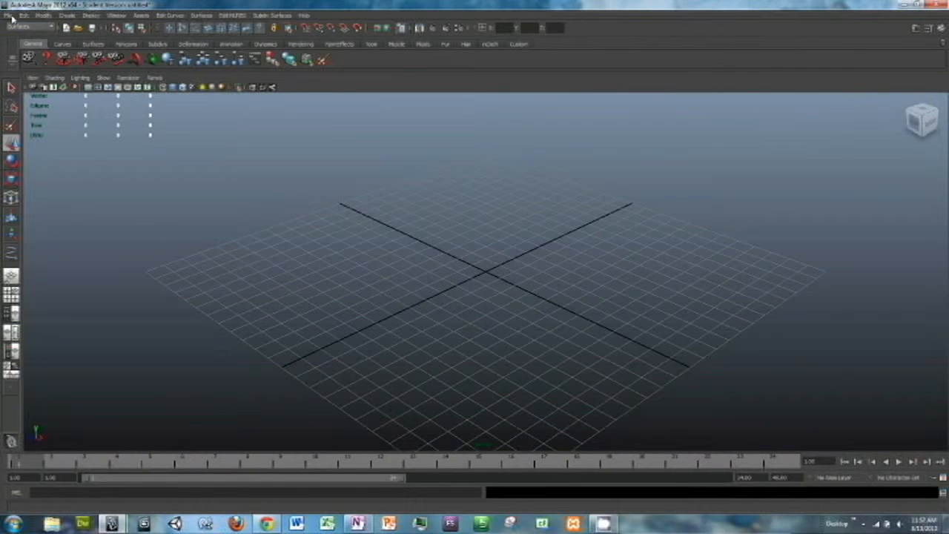
# Set the current project to the Tutorial folder in Documents/Directory
pyautogui.click(9, 15)
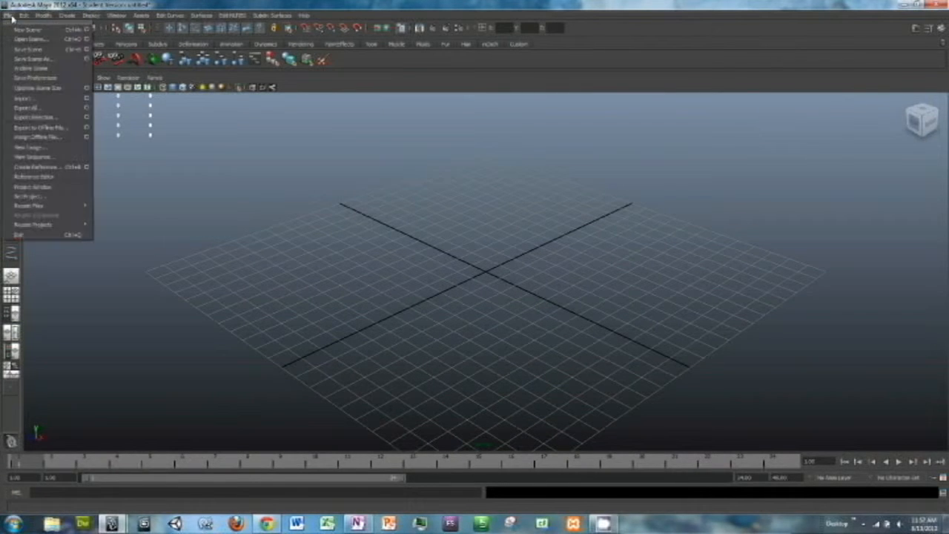
pyautogui.click(44, 199)
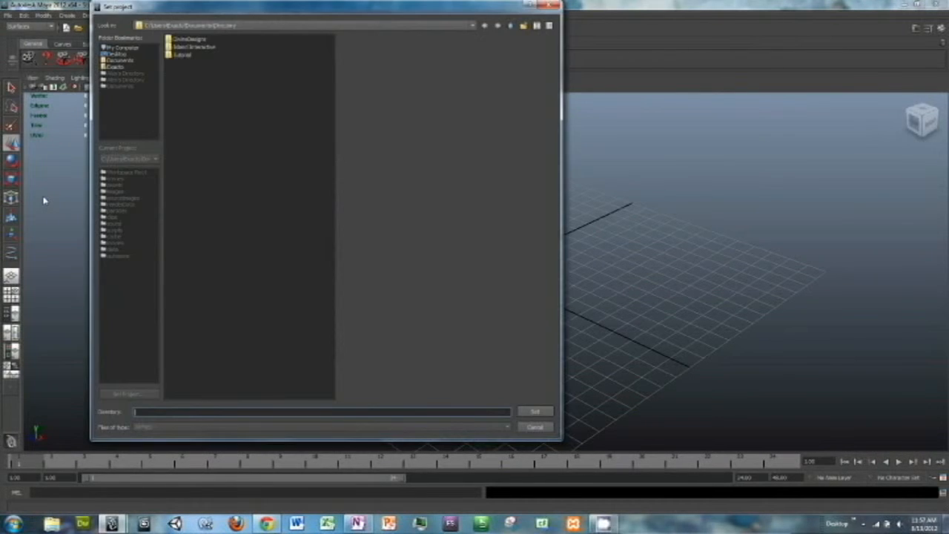
pyautogui.click(183, 56)
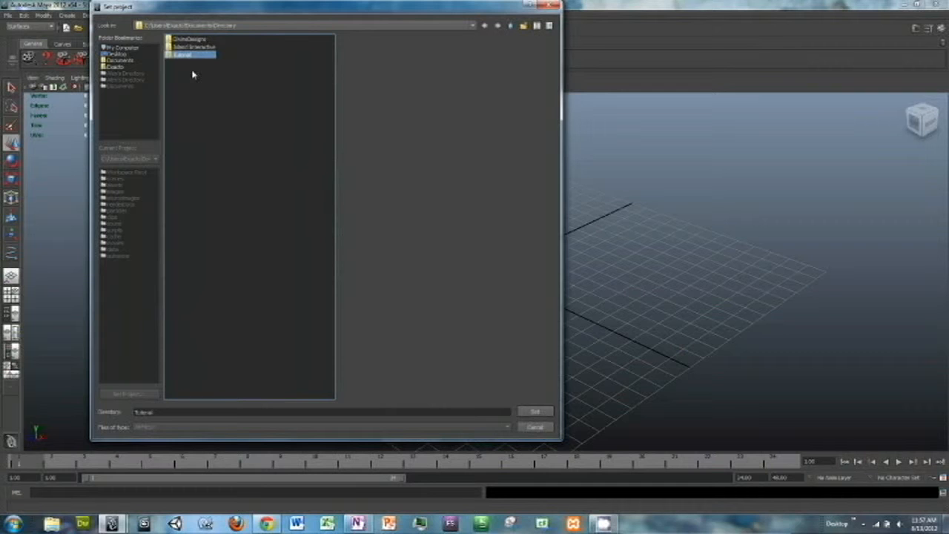
pyautogui.rightClick(190, 84)
pyautogui.click(258, 153)
pyautogui.click(532, 413)
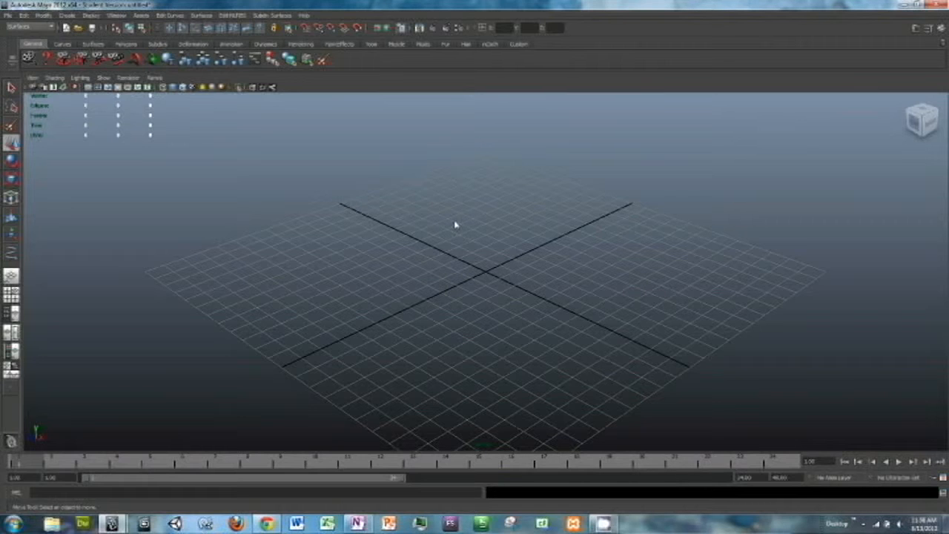
# Open the Project Window for the Tutorial project and accept its default folder locations
pyautogui.click(8, 16)
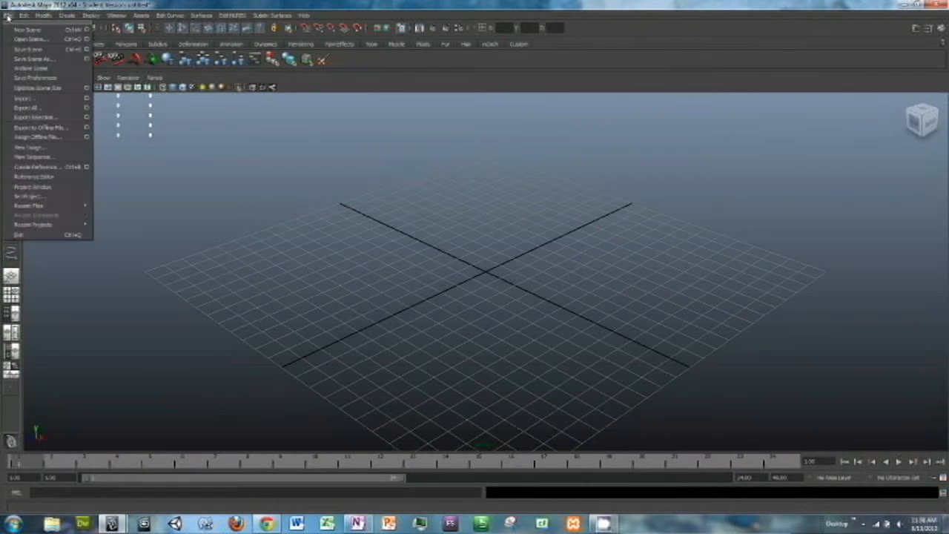
pyautogui.click(58, 186)
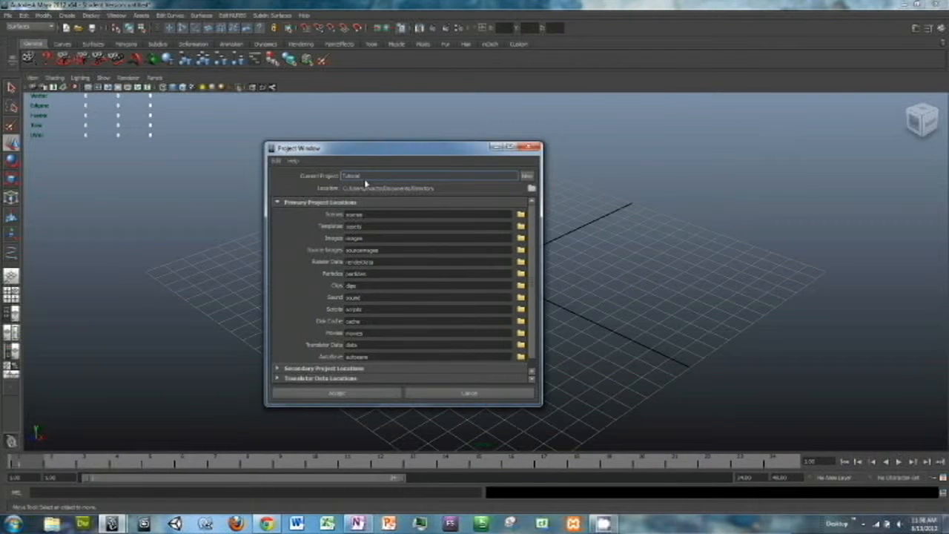
pyautogui.click(344, 394)
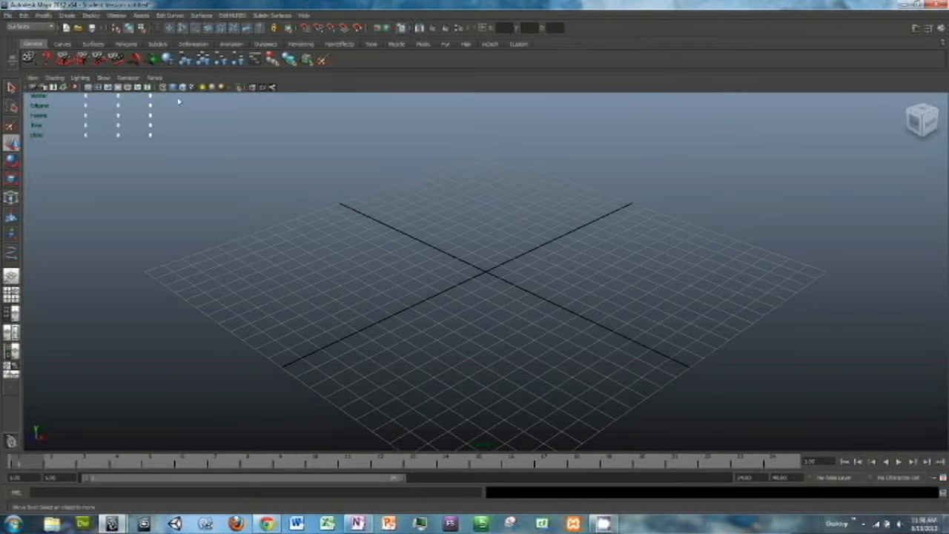
# Save the scene as scene1.mb in the Tutorial project's scenes folder, replacing the existing file and accepting the student version notice
pyautogui.click(8, 16)
pyautogui.click(30, 58)
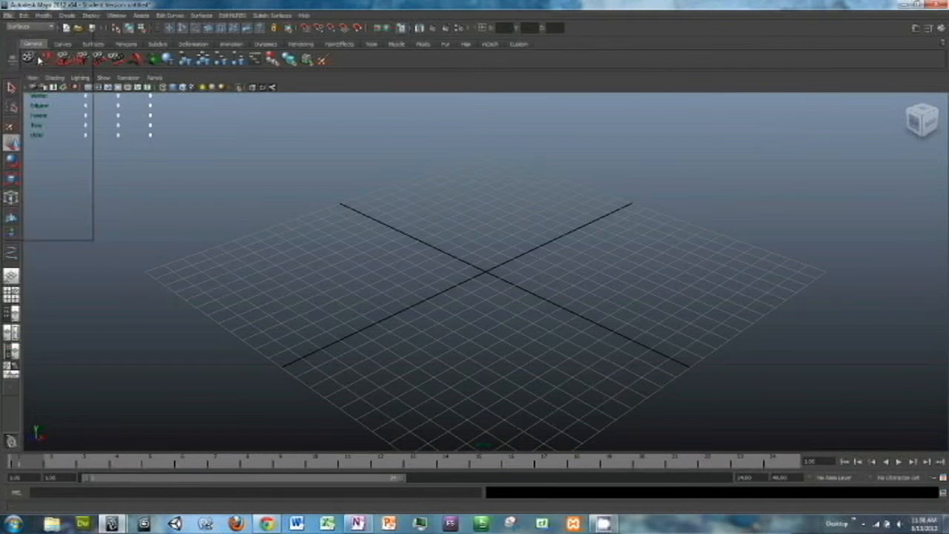
pyautogui.click(186, 47)
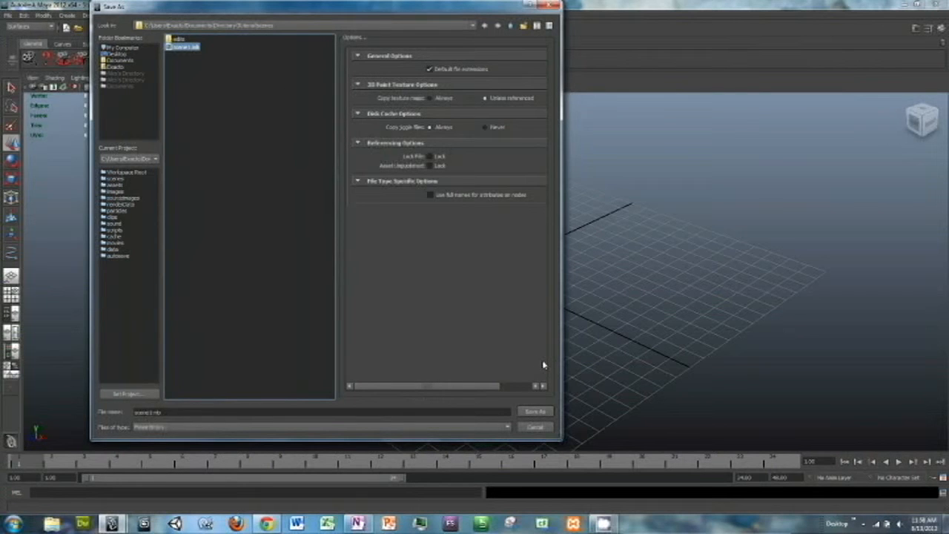
pyautogui.click(532, 413)
pyautogui.click(311, 234)
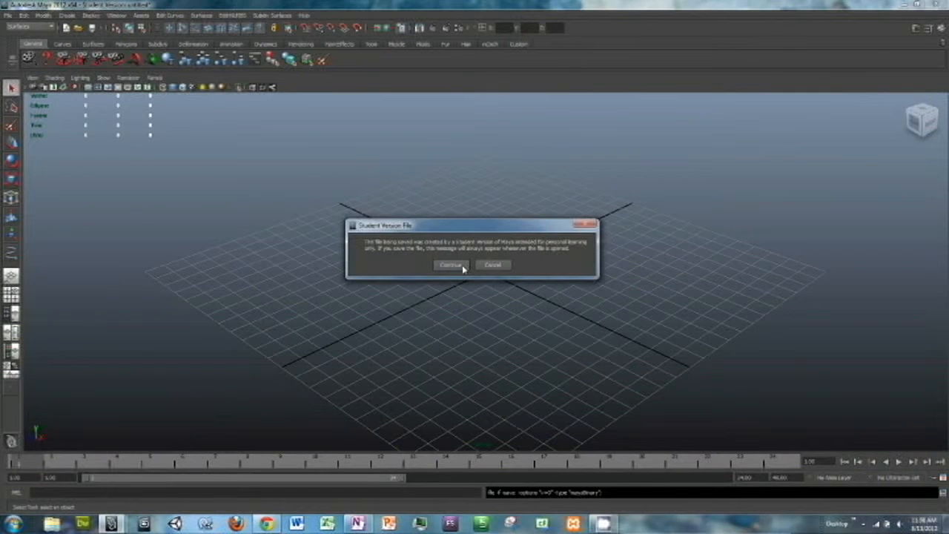
pyautogui.click(456, 266)
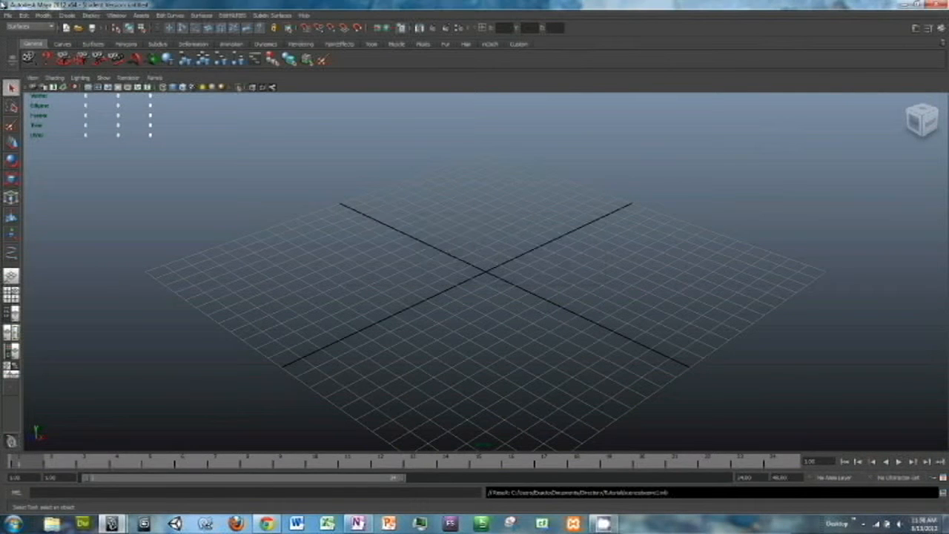
# Open scene1.mb from the Tutorial project's scenes folder, and start a new empty scene
pyautogui.click(7, 15)
pyautogui.click(30, 37)
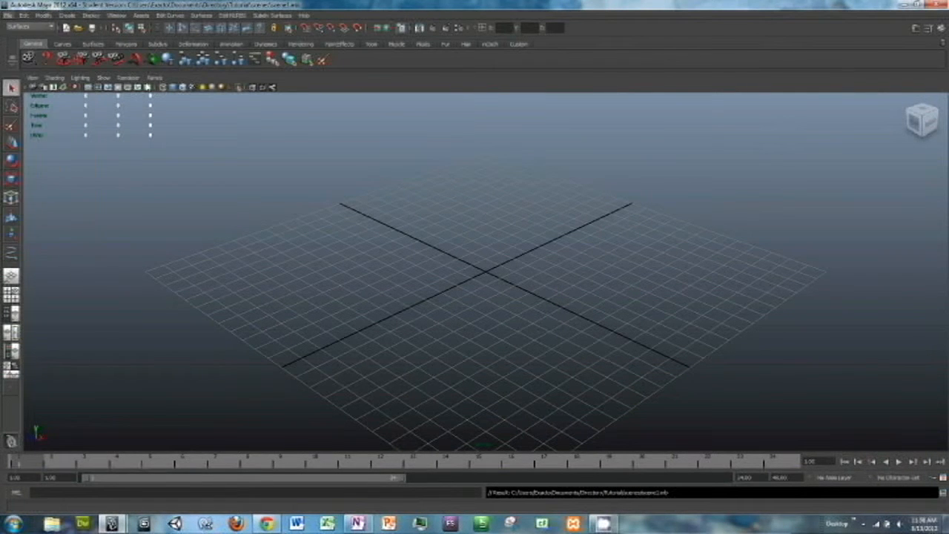
pyautogui.click(184, 47)
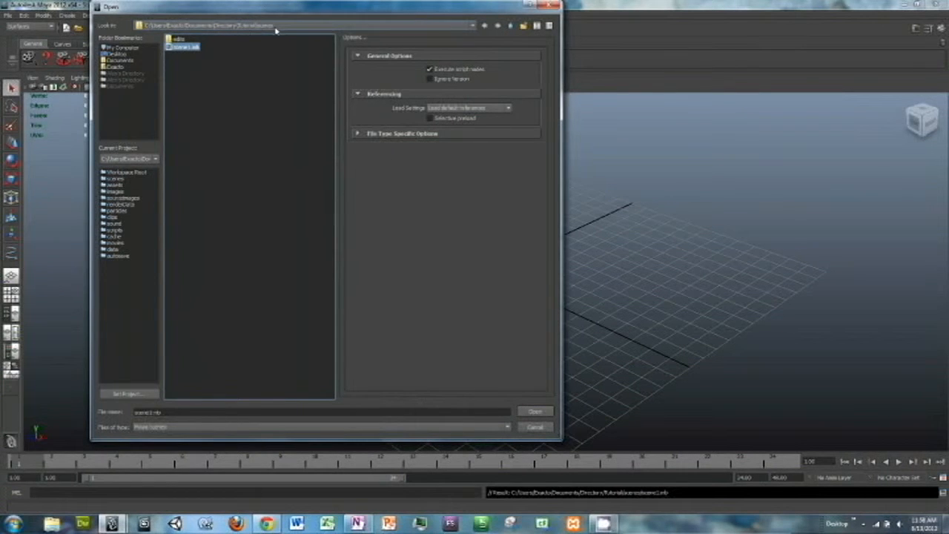
pyautogui.click(537, 411)
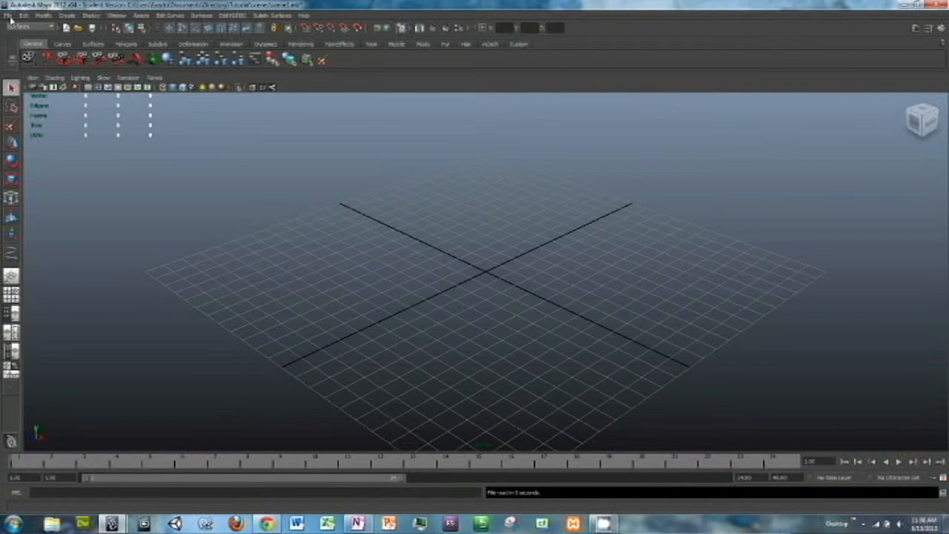
pyautogui.click(8, 16)
pyautogui.click(35, 29)
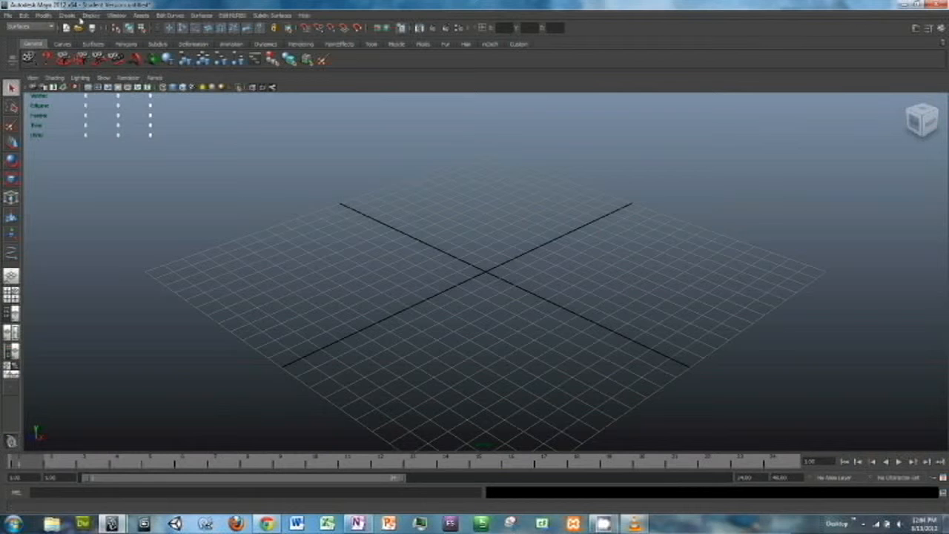
# Create 3D text reading "Divine Designs Media HD" with the Bevel type and the Straight Out outer bevel style
pyautogui.click(67, 14)
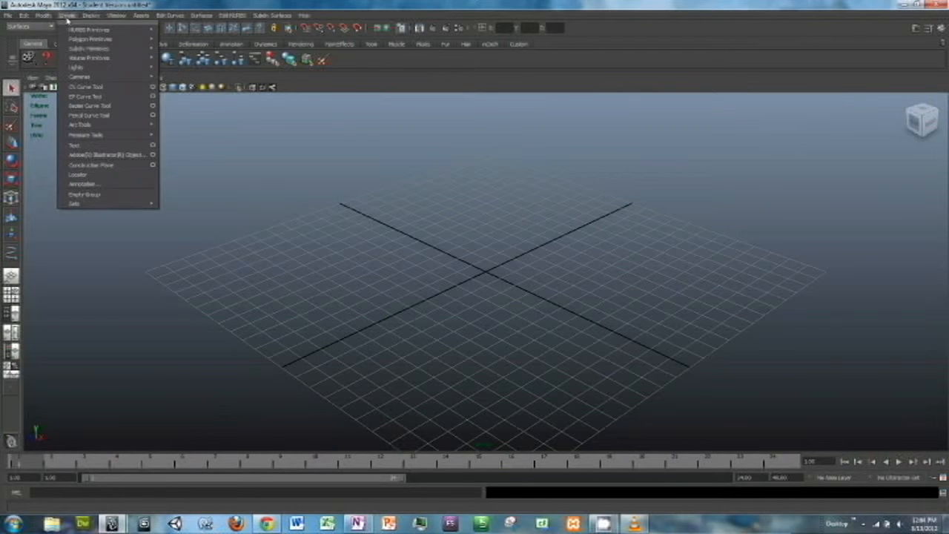
pyautogui.click(154, 146)
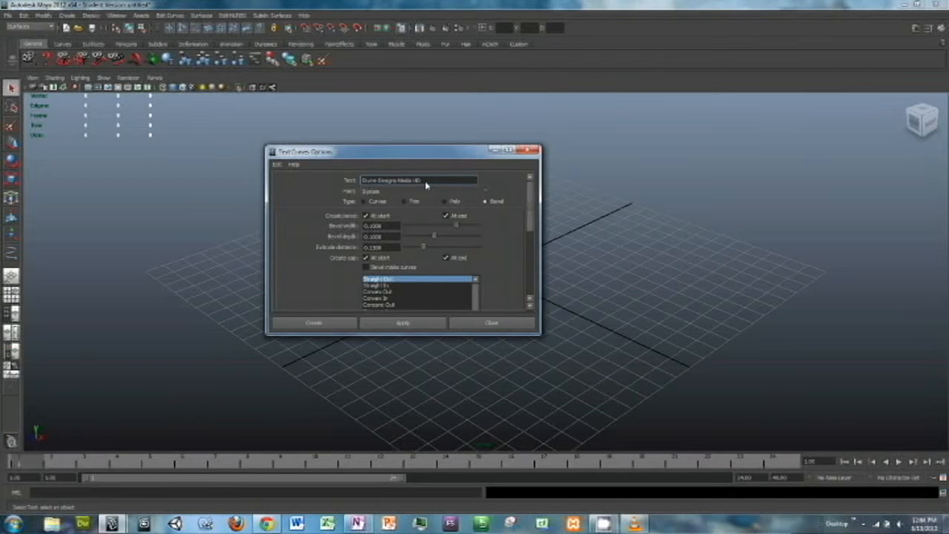
pyautogui.tripleClick(386, 182)
pyautogui.scroll(-2, 449, 232)
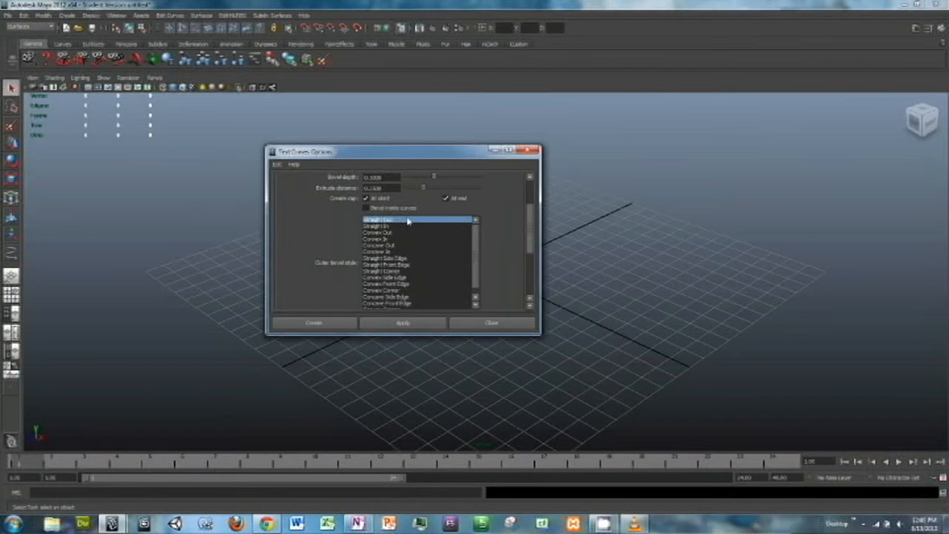
pyautogui.scroll(-3, 491, 259)
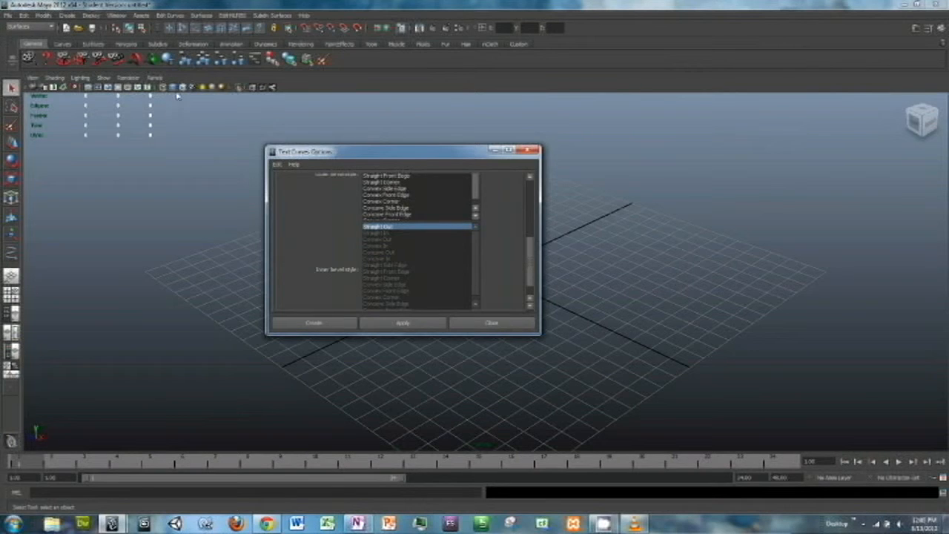
pyautogui.click(315, 324)
# Display the new text smooth shaded in the perspective view and deselect it to inspect the shading
pyautogui.keyDown('alt'); pyautogui.moveTo(437, 256); pyautogui.dragTo(435, 287); pyautogui.keyUp('alt')
pyautogui.click(468, 261)
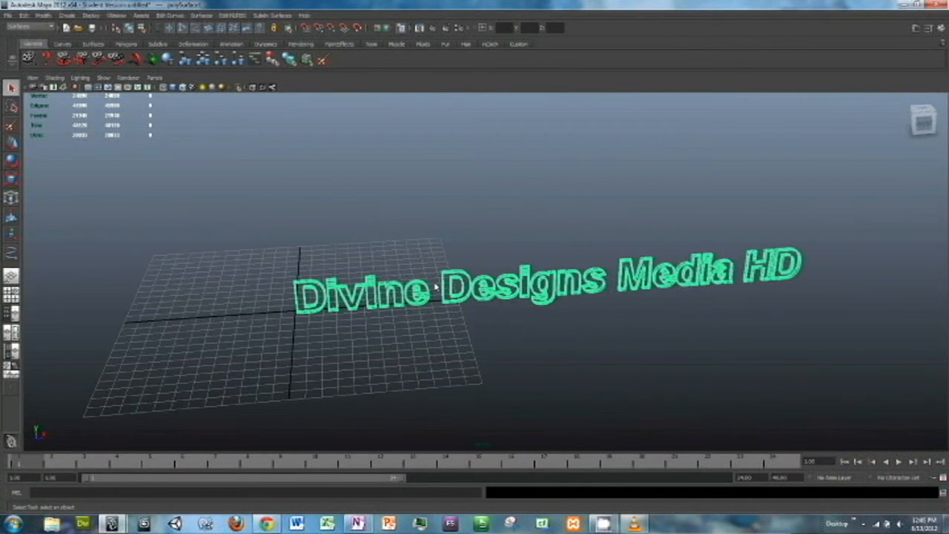
pyautogui.click(172, 88)
pyautogui.click(393, 309)
pyautogui.moveTo(387, 326)
pyautogui.keyDown('alt'); pyautogui.mouseDown()
pyautogui.moveTo(393, 309)
pyautogui.moveTo(381, 273)
pyautogui.moveTo(430, 313)
pyautogui.moveTo(423, 290)
pyautogui.mouseUp(); pyautogui.keyUp('alt')
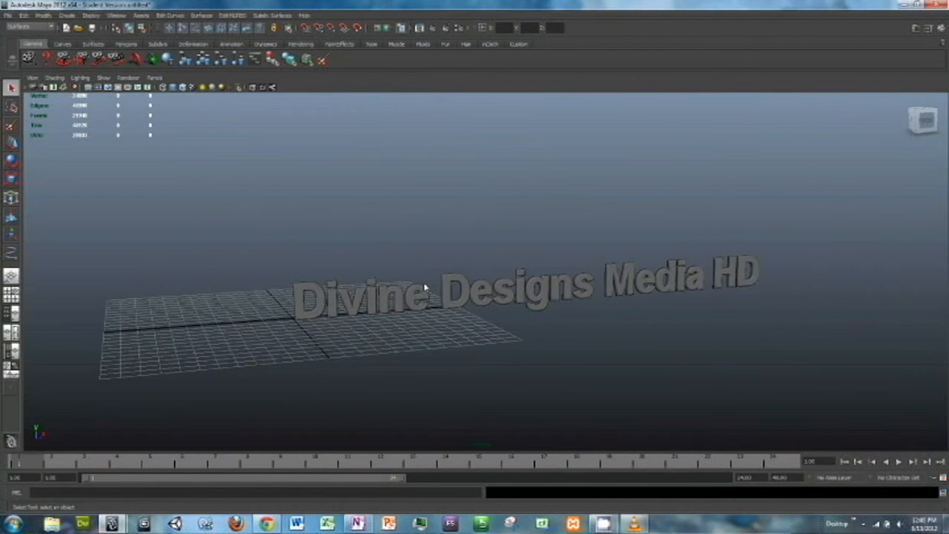
# Move the text freehand to about -12, 6, 5 in X, Y, Z and rotate it so it slants upward
pyautogui.click(424, 296)
pyautogui.keyDown('alt'); pyautogui.moveTo(356, 243); pyautogui.dragTo(353, 251); pyautogui.keyUp('alt')
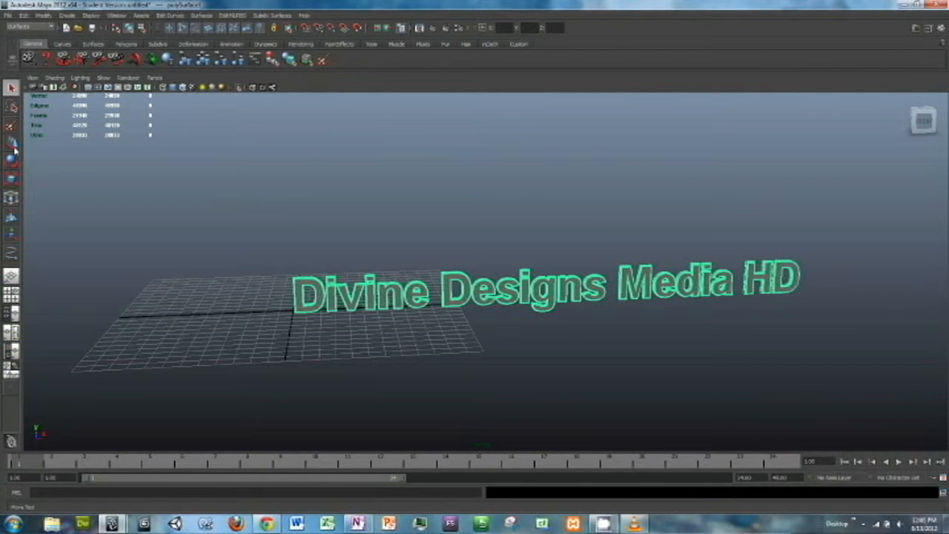
pyautogui.click(12, 143)
pyautogui.moveTo(282, 313); pyautogui.dragTo(130, 129)
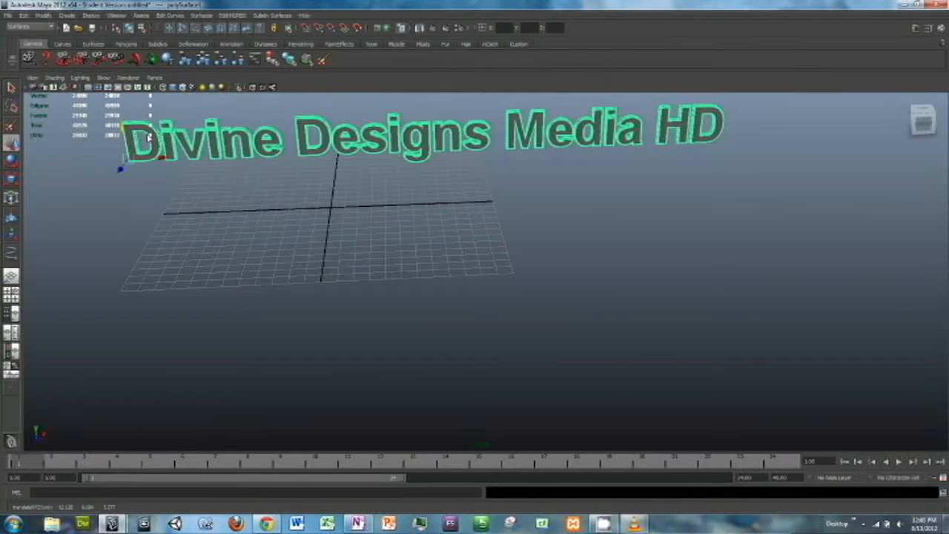
pyautogui.click(8, 164)
pyautogui.keyDown('alt'); pyautogui.moveTo(144, 167); pyautogui.dragTo(249, 226, button='middle'); pyautogui.keyUp('alt')
pyautogui.moveTo(229, 208); pyautogui.dragTo(49, 187)
# Scale the text up freehand with the Scale Tool, making it larger and taller
pyautogui.click(11, 179)
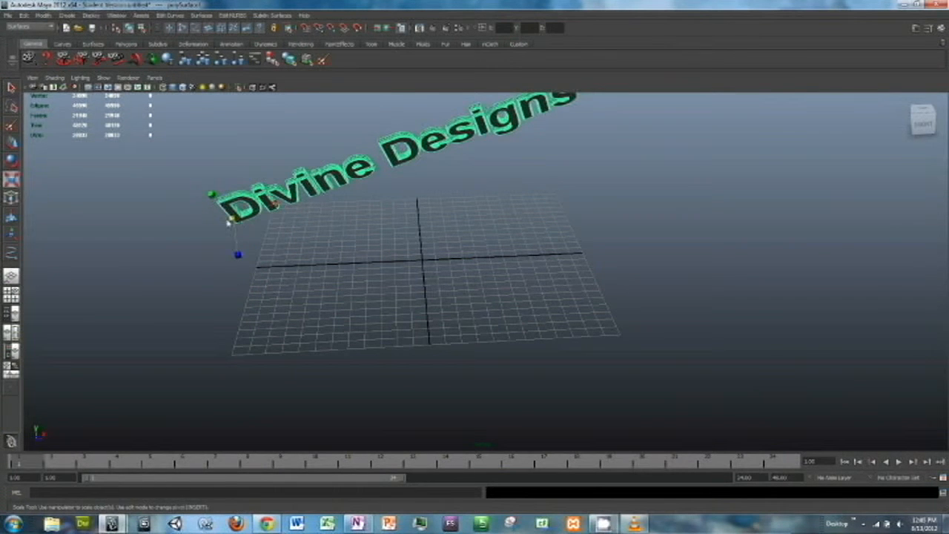
pyautogui.click(250, 211)
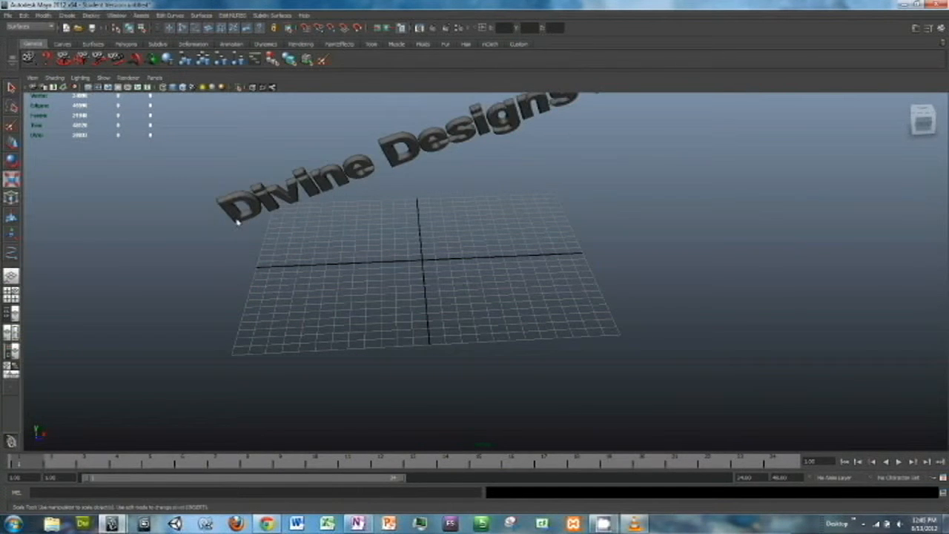
pyautogui.click(237, 220)
pyautogui.moveTo(228, 213); pyautogui.dragTo(320, 194)
pyautogui.moveTo(212, 196); pyautogui.dragTo(140, 145)
pyautogui.keyDown('alt'); pyautogui.moveTo(237, 254); pyautogui.dragTo(324, 290); pyautogui.keyUp('alt')
pyautogui.keyDown('alt'); pyautogui.moveTo(324, 290); pyautogui.dragTo(469, 264, button='right'); pyautogui.keyUp('alt')
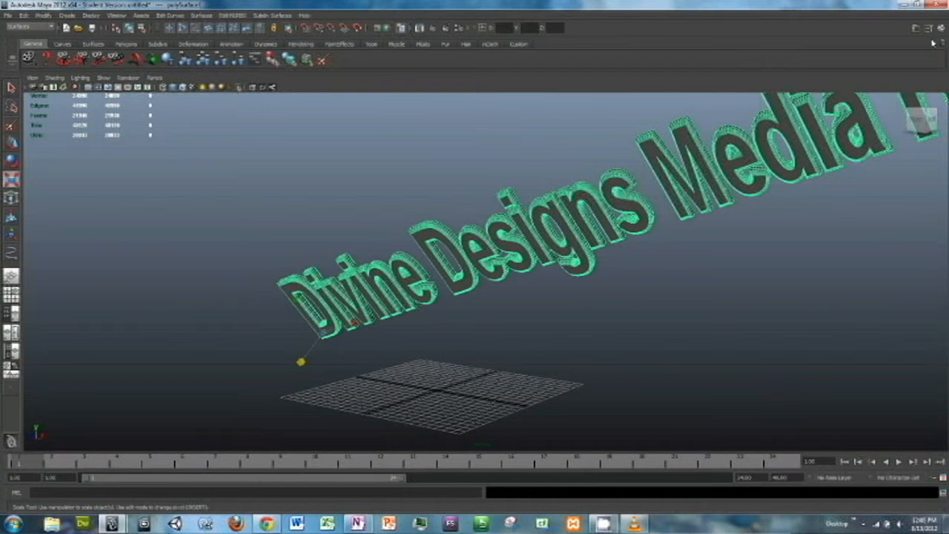
pyautogui.keyDown('alt'); pyautogui.moveTo(643, 194); pyautogui.dragTo(578, 238, button='right'); pyautogui.keyUp('alt')
pyautogui.moveTo(578, 237)
pyautogui.keyDown('alt'); pyautogui.mouseDown()
pyautogui.moveTo(549, 252)
pyautogui.moveTo(529, 226)
pyautogui.moveTo(548, 204)
pyautogui.moveTo(542, 196)
pyautogui.moveTo(566, 244)
pyautogui.mouseUp(); pyautogui.keyUp('alt')
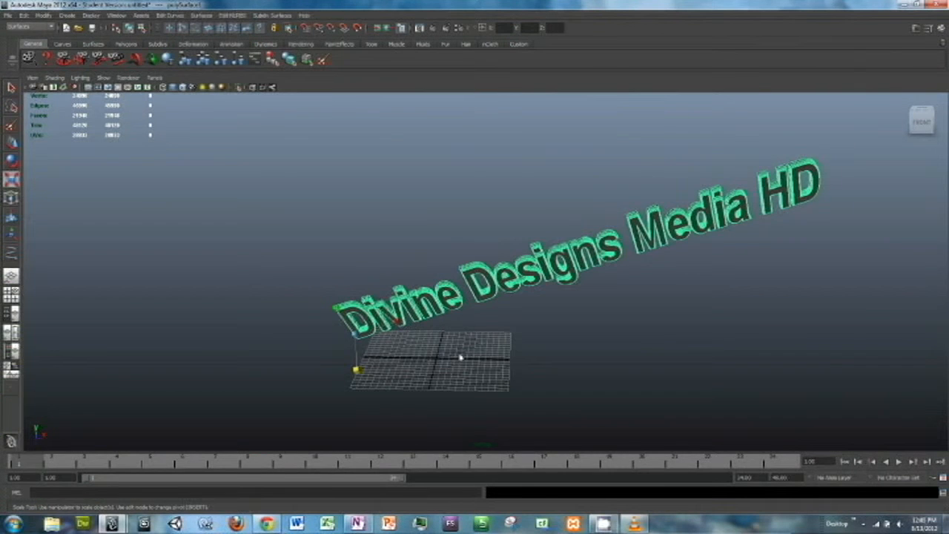
# Show the Channel Box and set the text's Translate X, Y and Z to 0
pyautogui.click(940, 29)
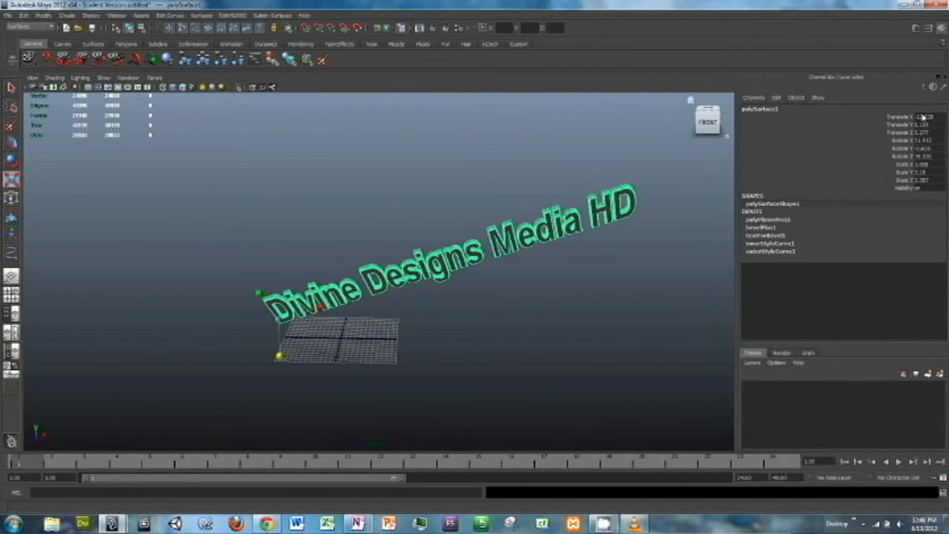
pyautogui.moveTo(897, 119); pyautogui.dragTo(903, 181)
pyautogui.moveTo(931, 119); pyautogui.dragTo(927, 134)
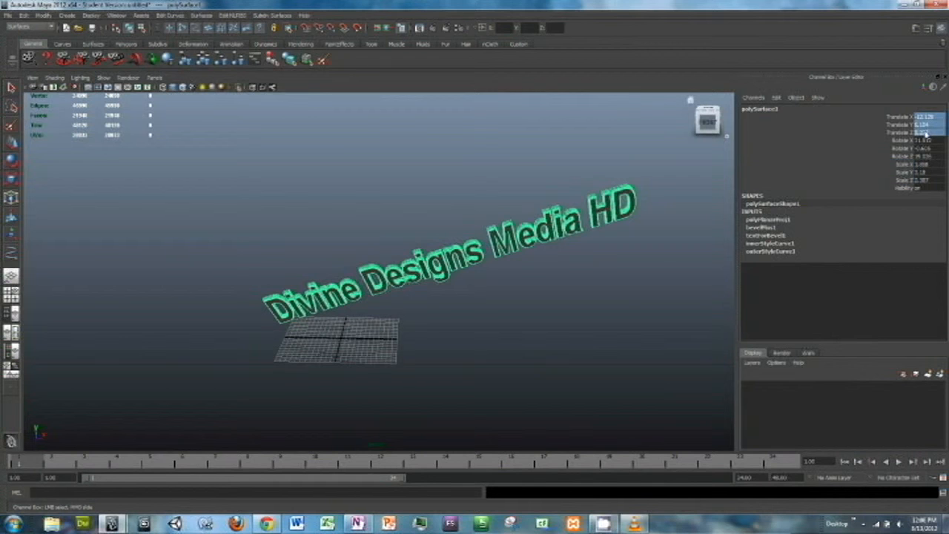
pyautogui.write('0')
pyautogui.press('Return')
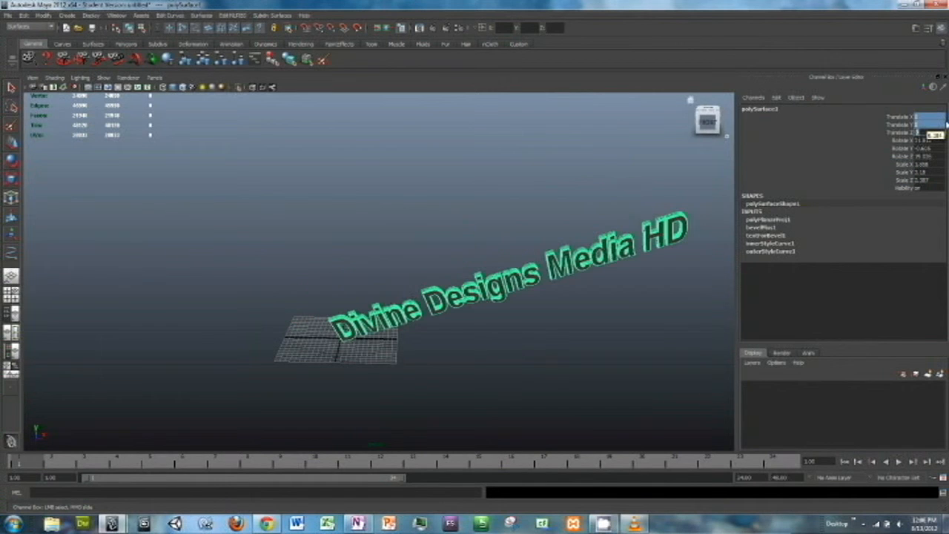
# Set the text's Rotate X, Y and Z to 0 and its Scale X, Y and Z to 1, and deselect it
pyautogui.moveTo(935, 140); pyautogui.dragTo(934, 155)
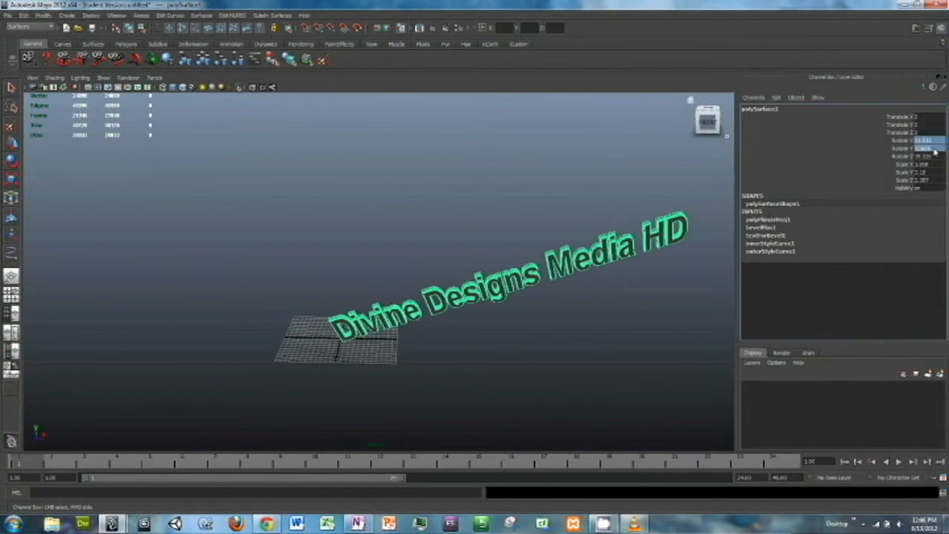
pyautogui.write('0')
pyautogui.press('Return')
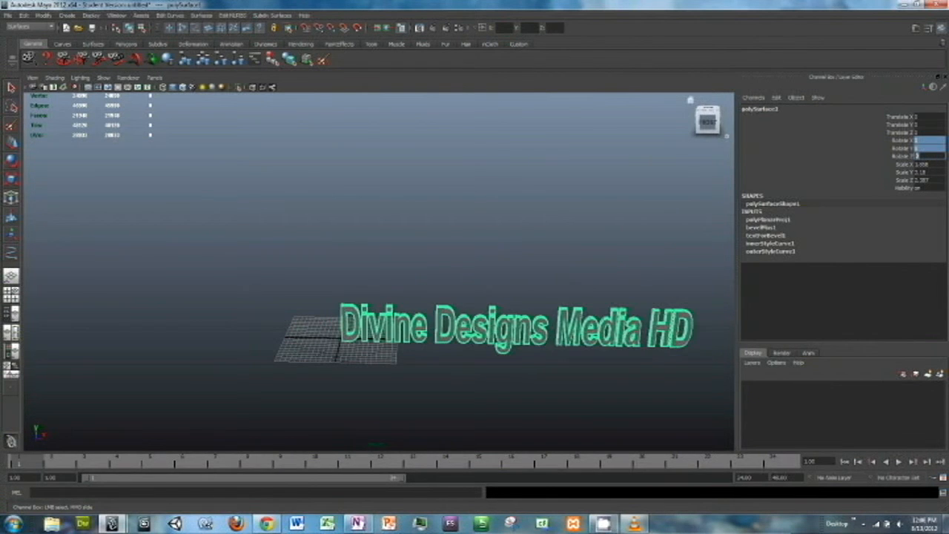
pyautogui.moveTo(925, 164); pyautogui.dragTo(928, 181)
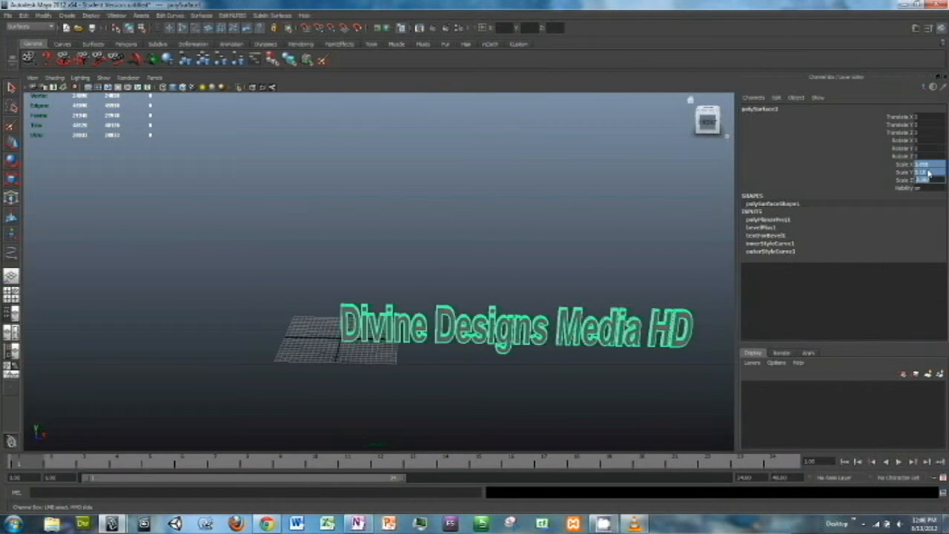
pyautogui.write('1')
pyautogui.press('Return')
pyautogui.keyDown('alt'); pyautogui.moveTo(470, 184); pyautogui.dragTo(509, 202); pyautogui.keyUp('alt')
pyautogui.scroll(5, 554, 209)
pyautogui.click(508, 203)
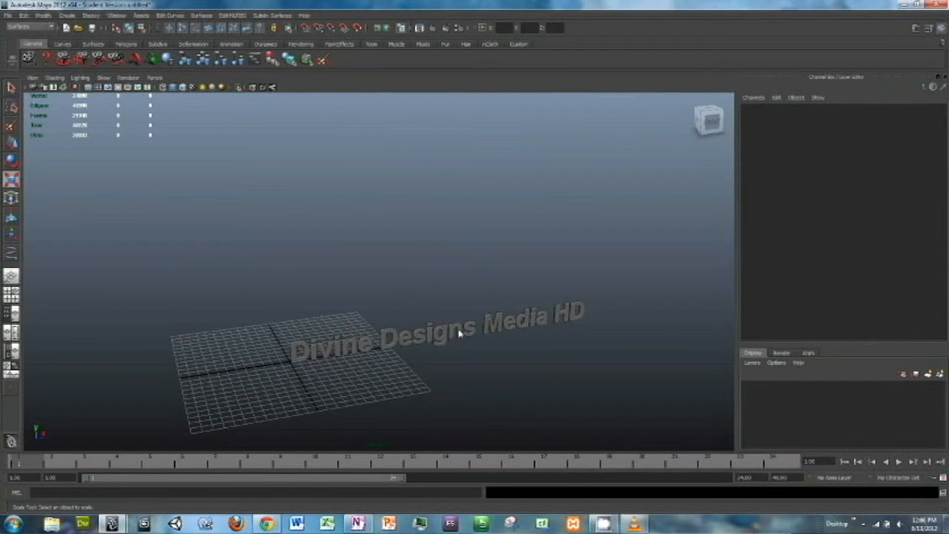
# Select the text and show its transform attributes in the Attribute Editor
pyautogui.click(483, 323)
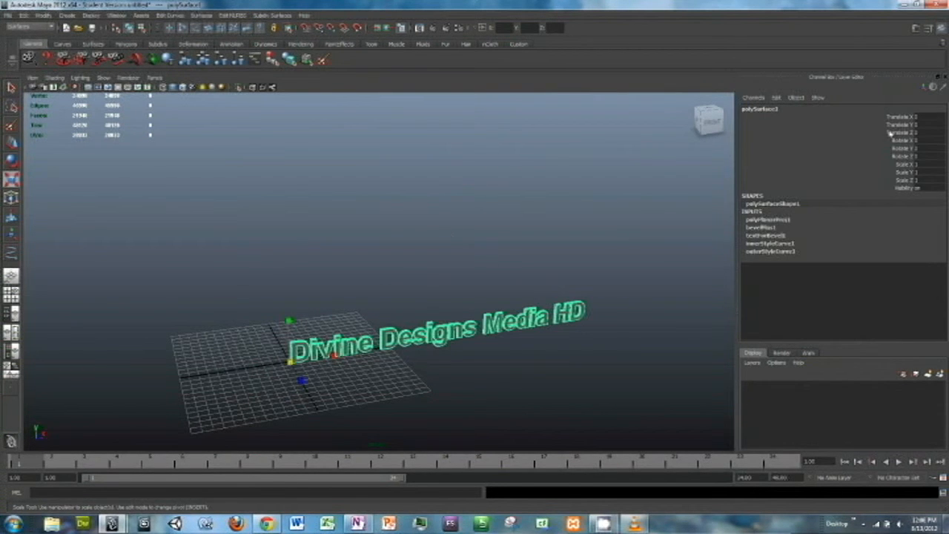
pyautogui.click(916, 28)
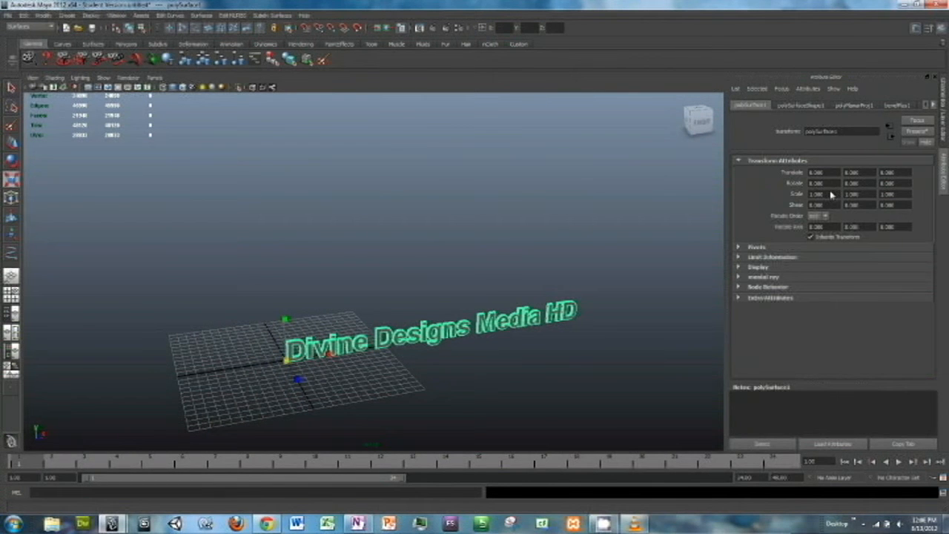
pyautogui.moveTo(833, 173); pyautogui.dragTo(783, 172)
pyautogui.click(610, 200)
pyautogui.click(519, 332)
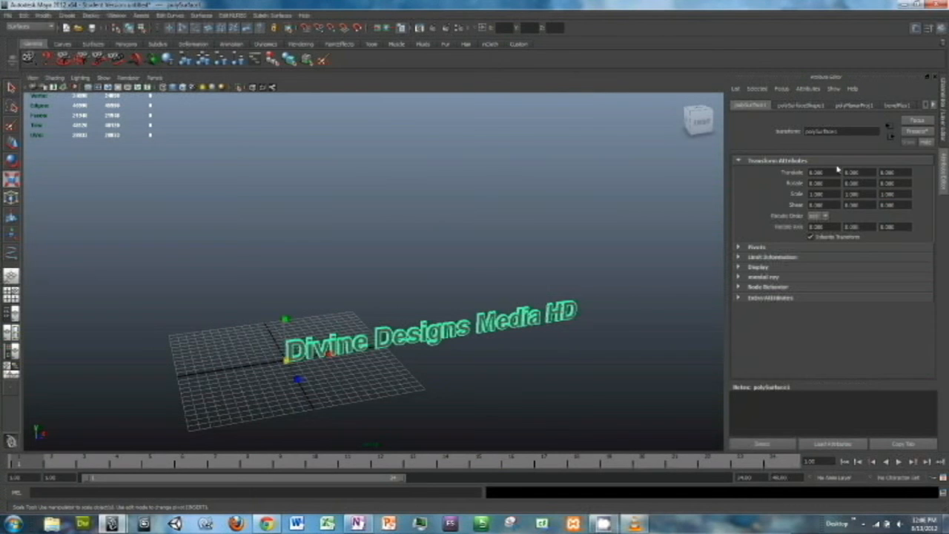
# Try a Translate X value of 1 on the text and return it to 0
pyautogui.write('1')
pyautogui.press('Return')
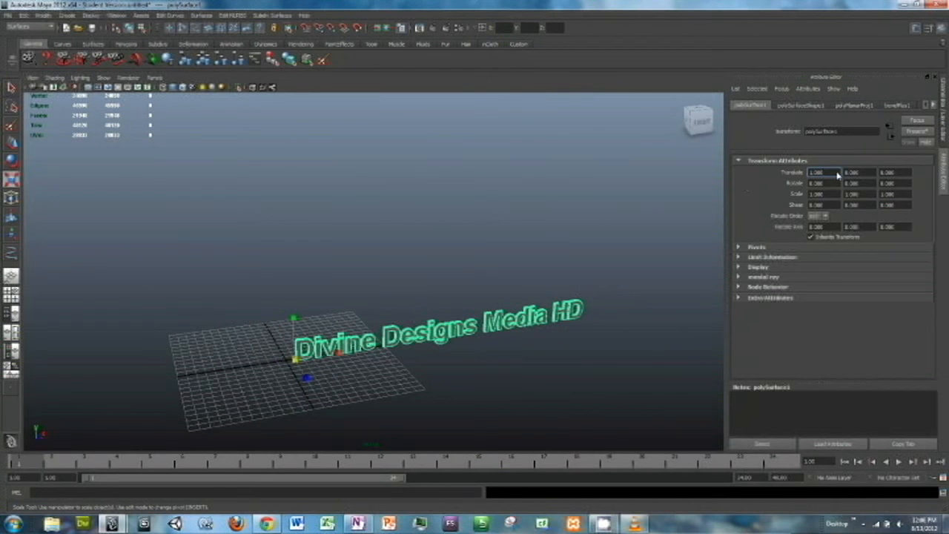
pyautogui.moveTo(836, 174); pyautogui.dragTo(724, 165)
pyautogui.write('0')
pyautogui.press('Return')
pyautogui.keyDown('alt'); pyautogui.moveTo(379, 319); pyautogui.dragTo(437, 298); pyautogui.keyUp('alt')
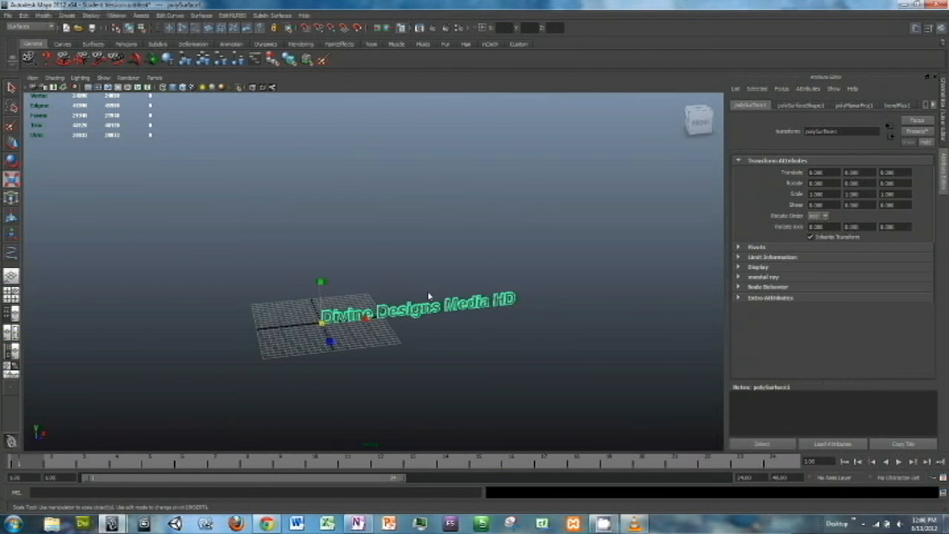